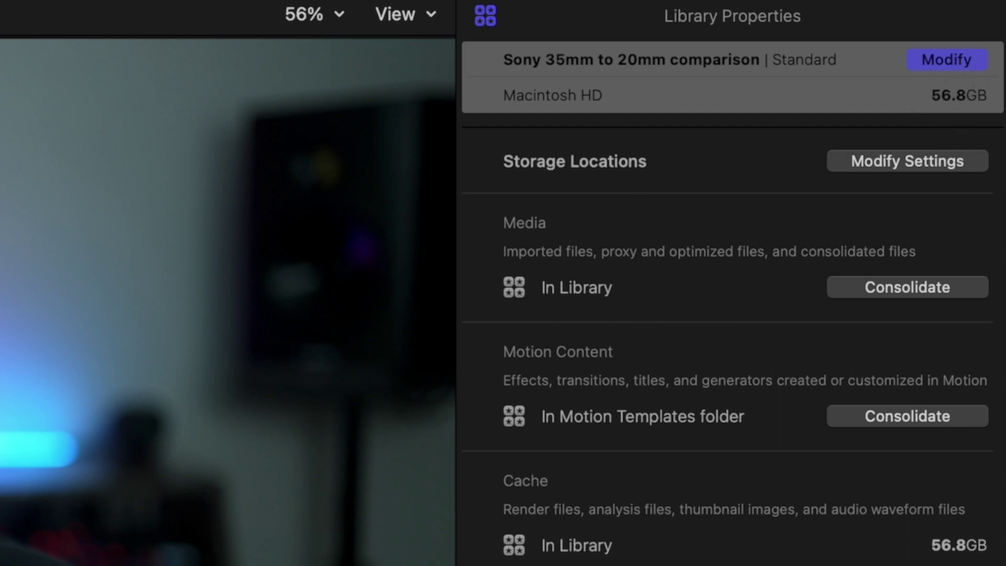
Delete generated library files (all render files, optimized and proxy media), then select the comparison project
left_click(151, 12)
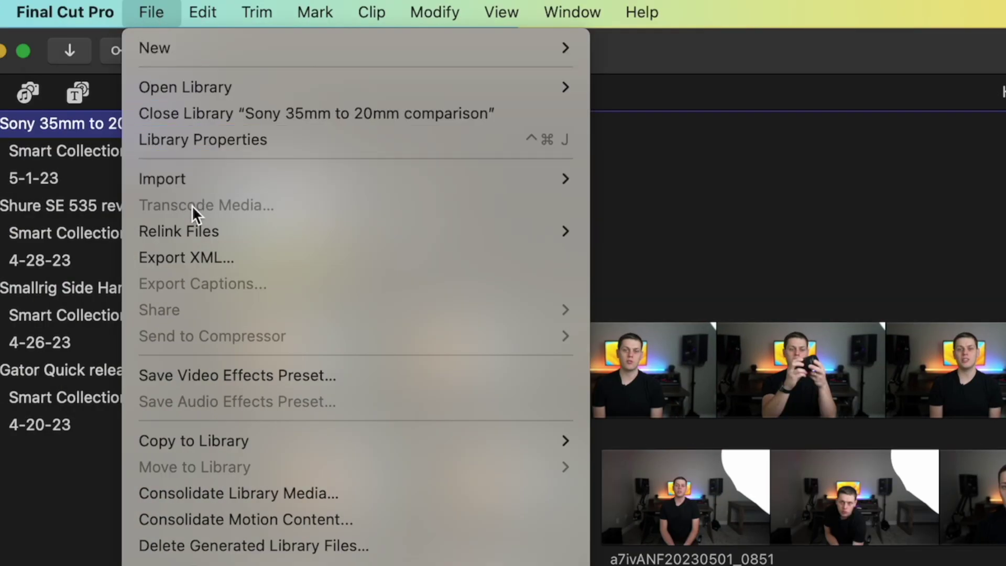
left_click(267, 544)
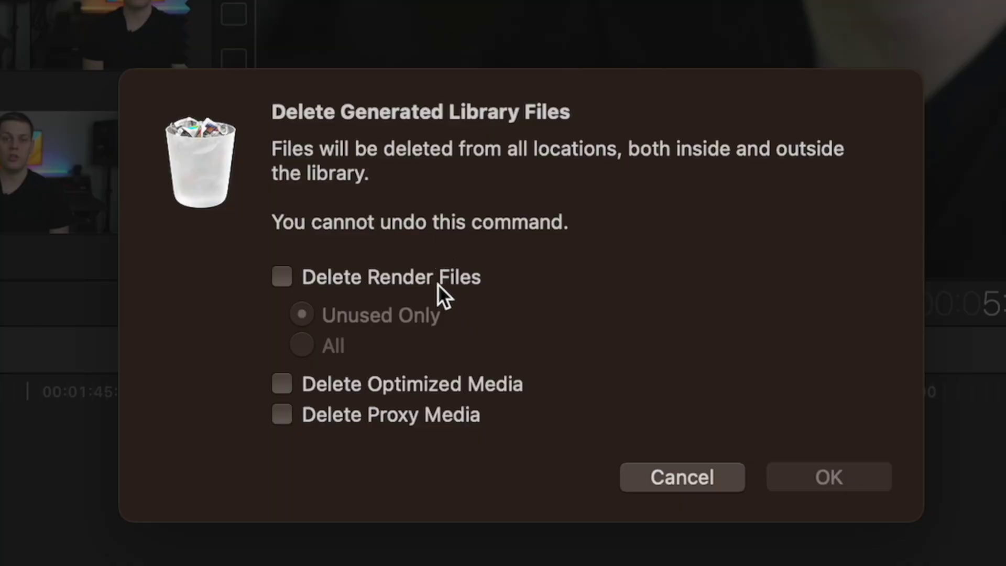
left_click(438, 284)
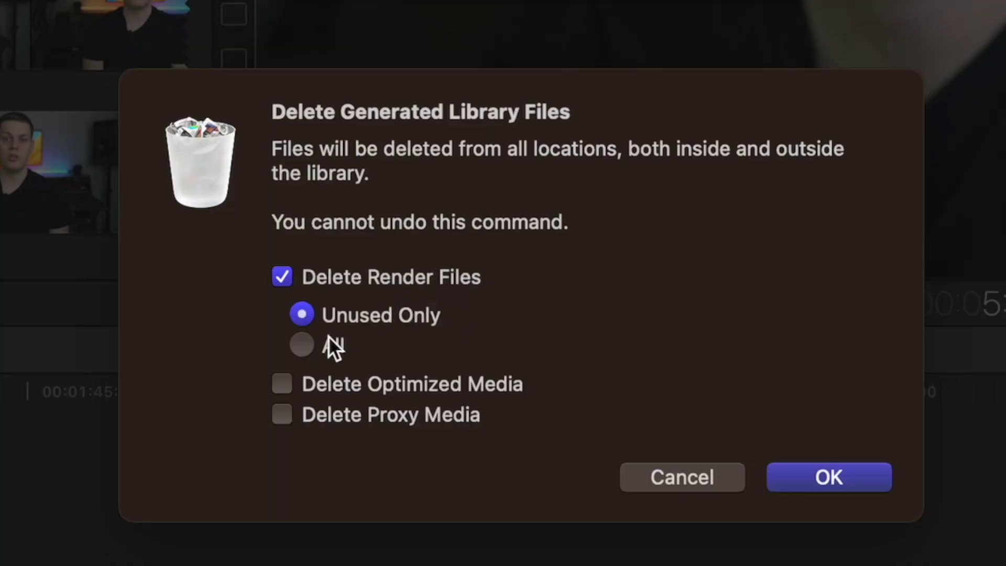
left_click(326, 351)
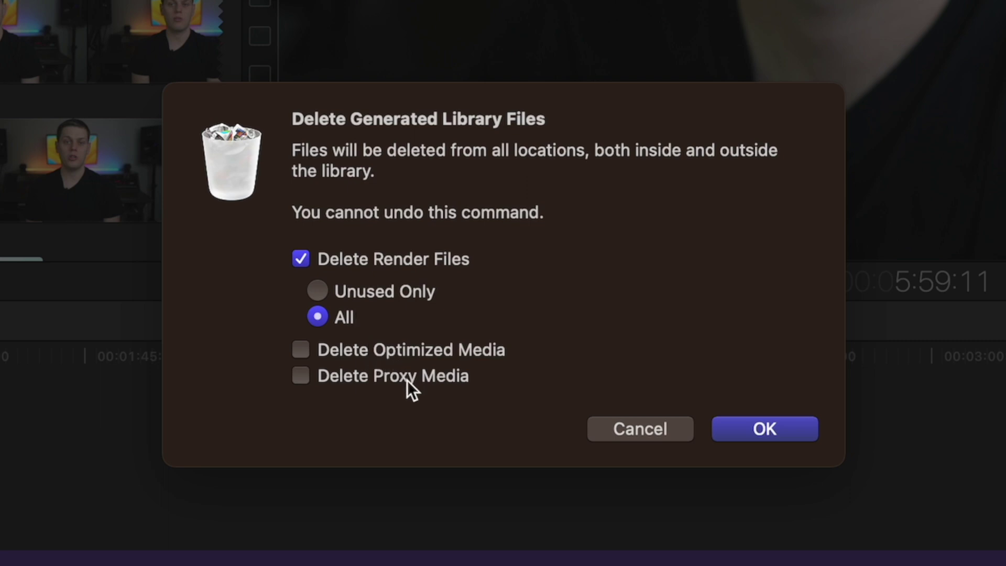
left_click(445, 353)
left_click(427, 377)
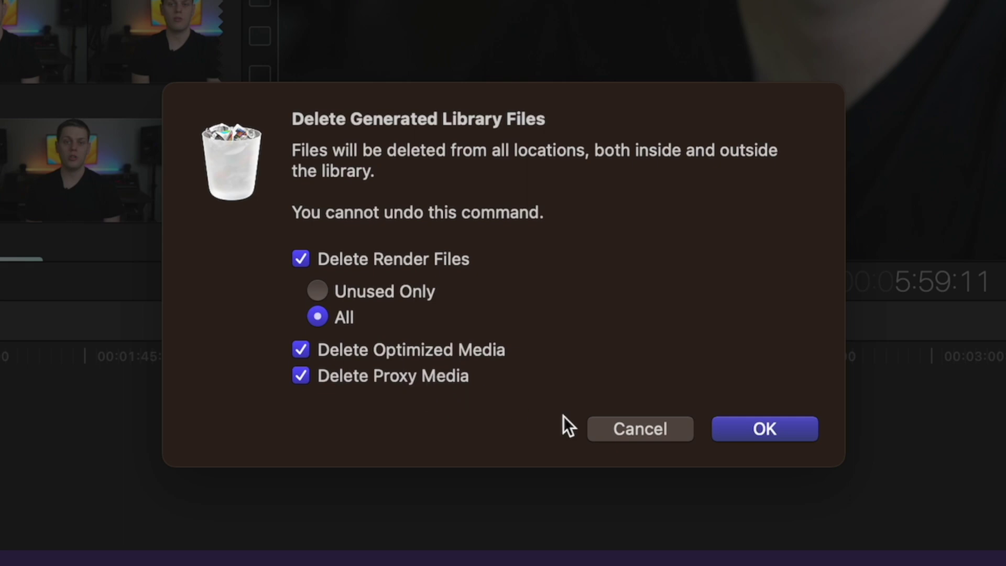
left_click(744, 426)
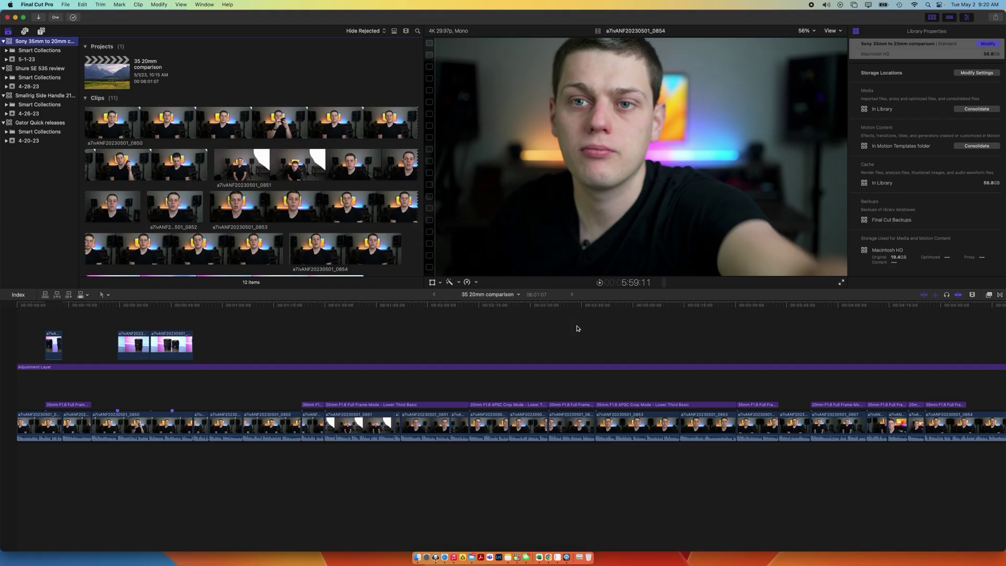
left_click(576, 328)
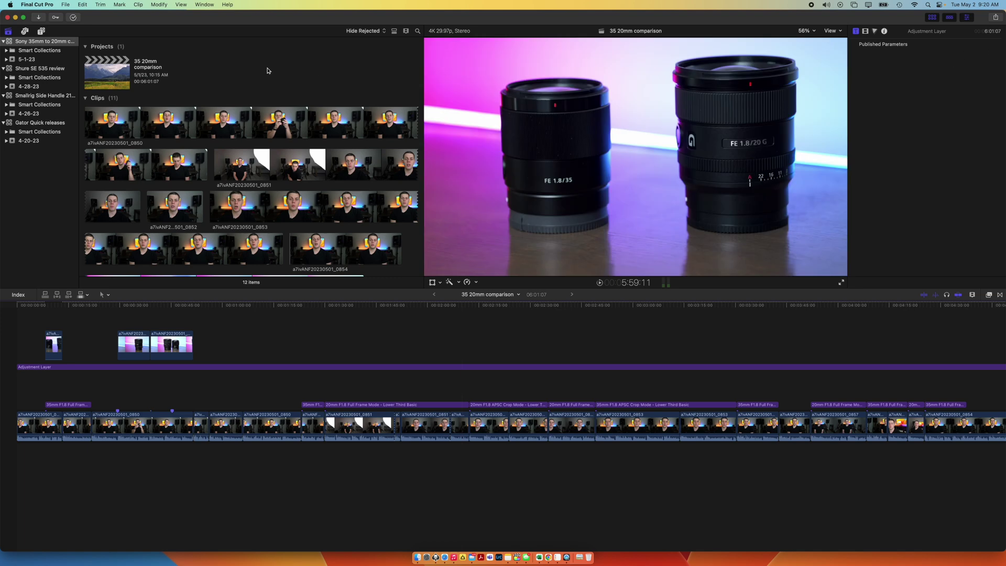
Select the library in the sidebar so Library Properties show the cache reduced to about 49 GB
left_click(11, 42)
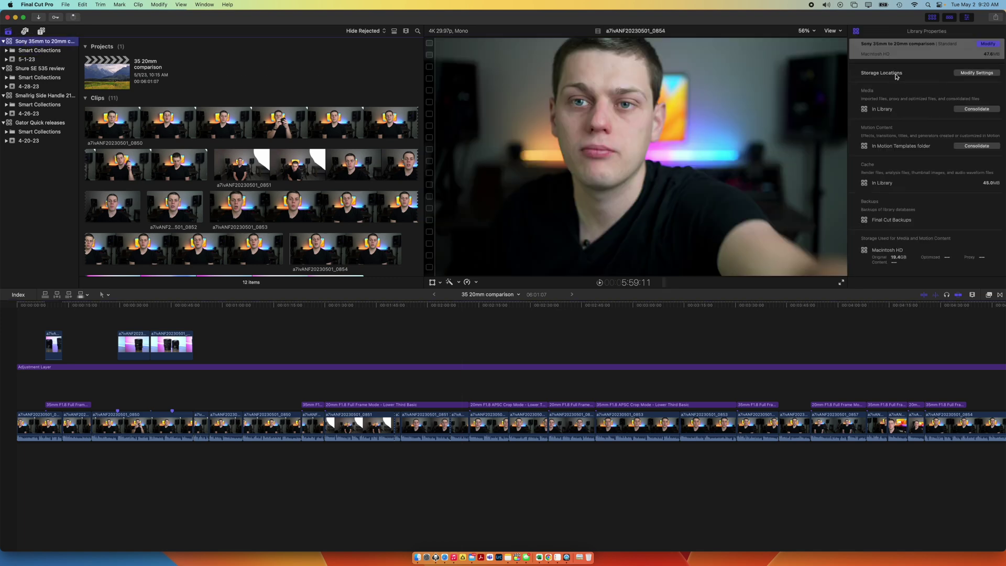